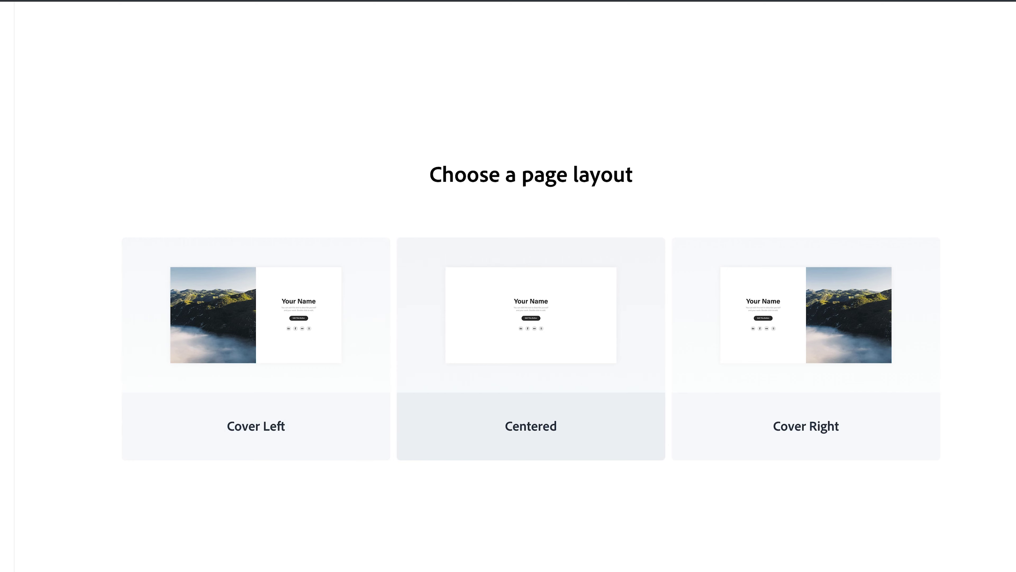
Create the page with the Centered layout and open the Adobe Fonts library for the name heading.
click(531, 425)
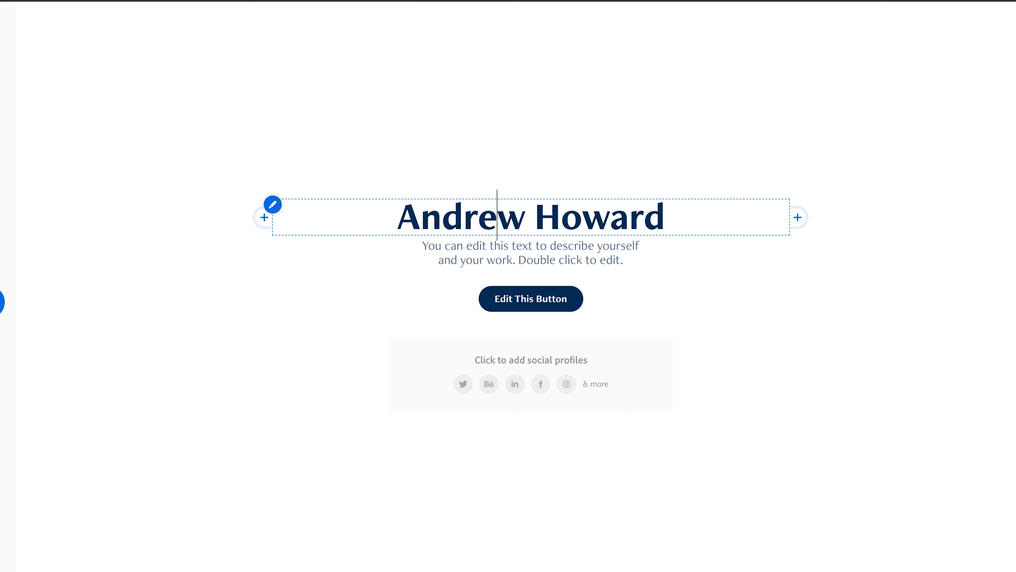
triple_click(497, 216)
click(72, 272)
triple_click(497, 212)
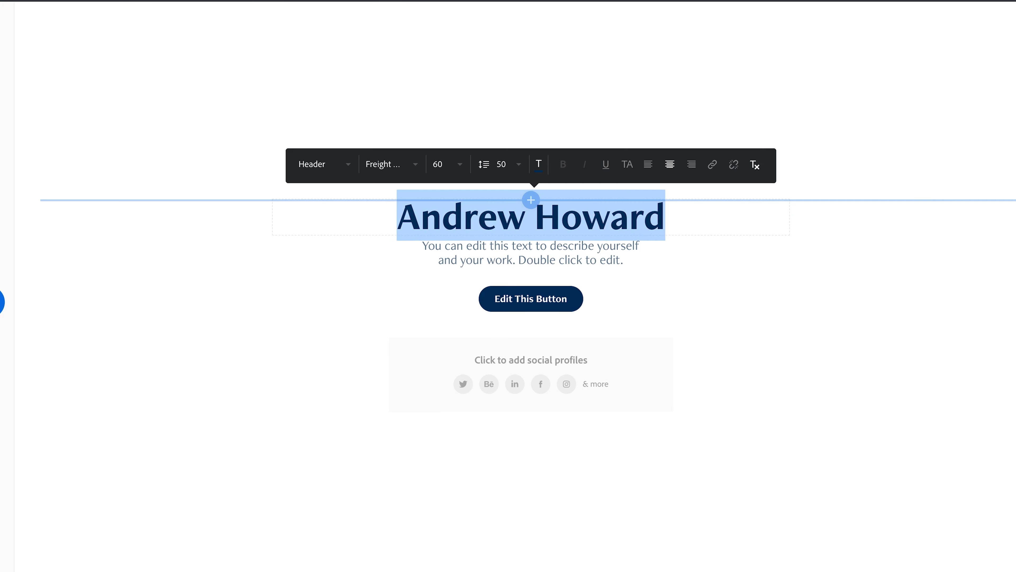
click(390, 164)
click(436, 192)
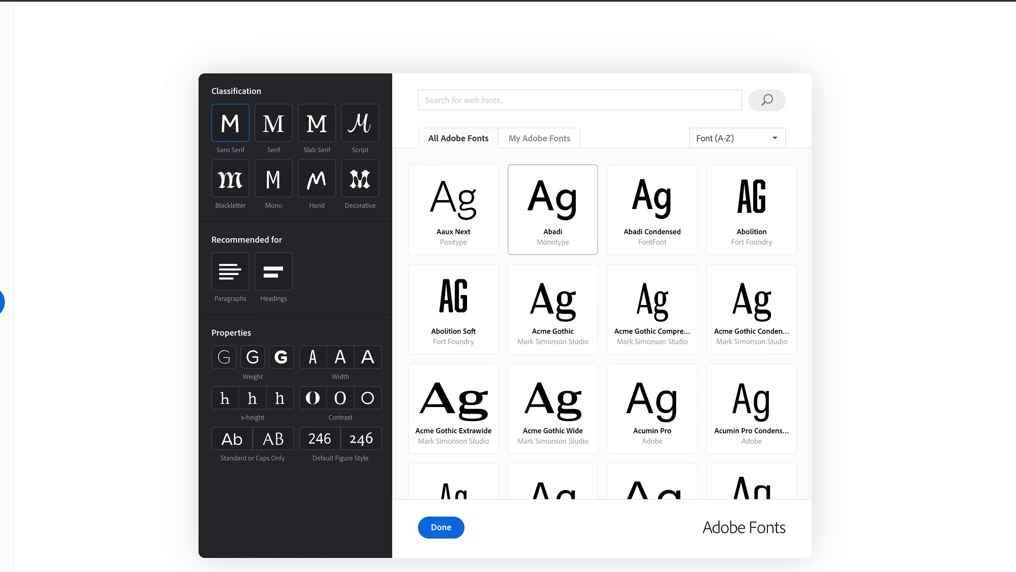
Add Bebas Neue from the sans serif Adobe Fonts and apply it to the name heading.
scroll(652, 304, down, 15)
scroll(652, 344, down, 10)
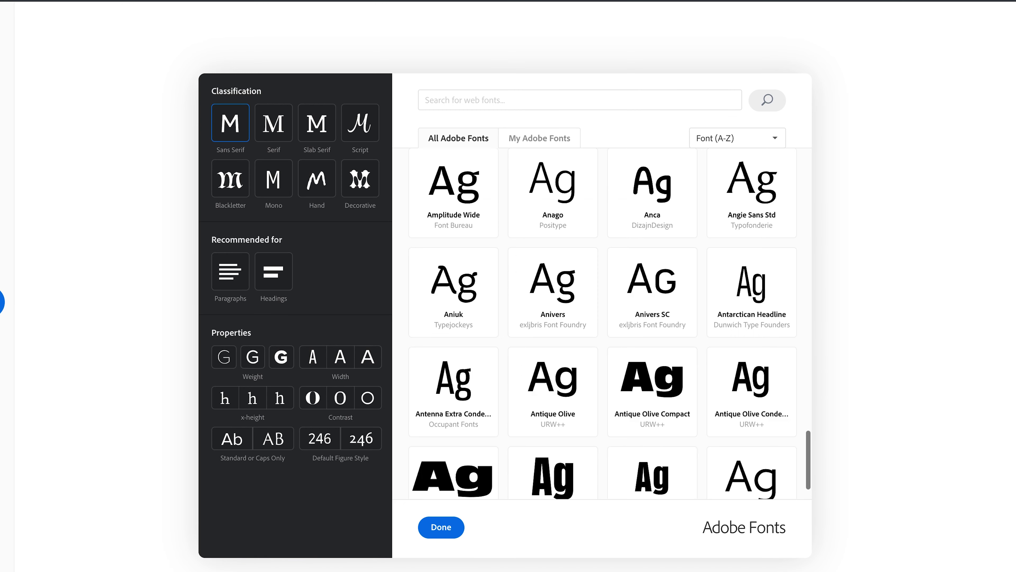
scroll(553, 296, down, 10)
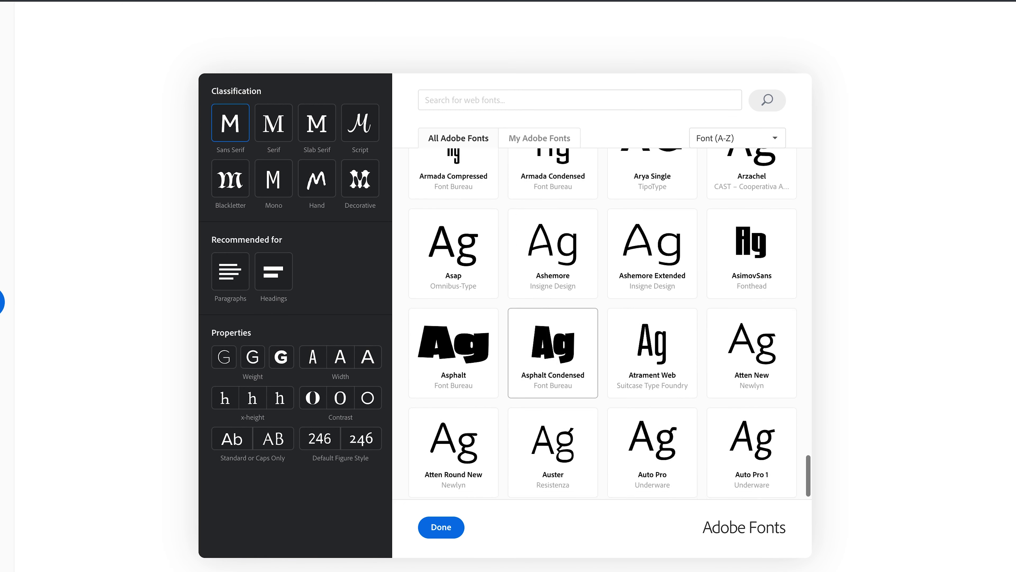
scroll(552, 344, down, 15)
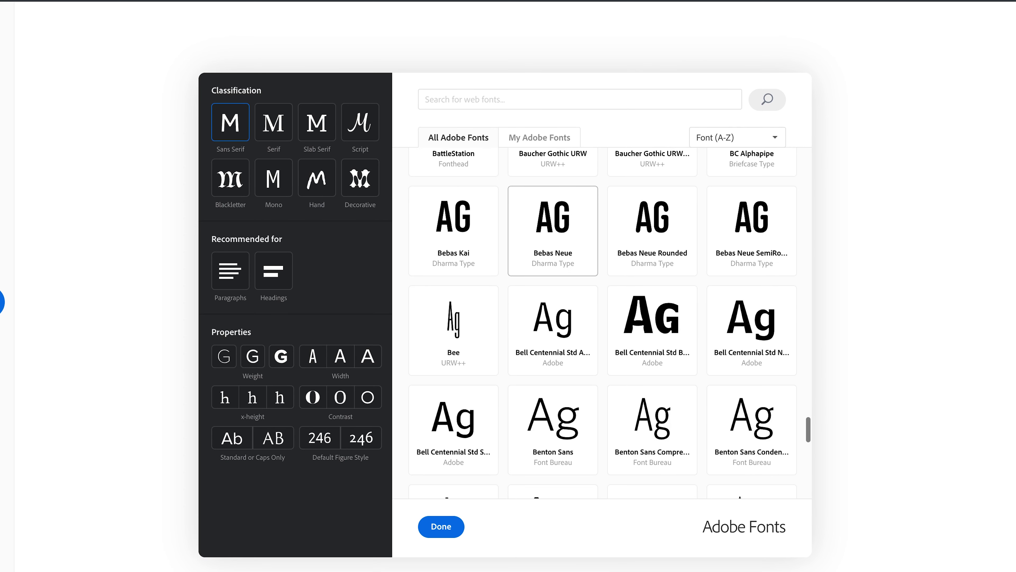
click(552, 231)
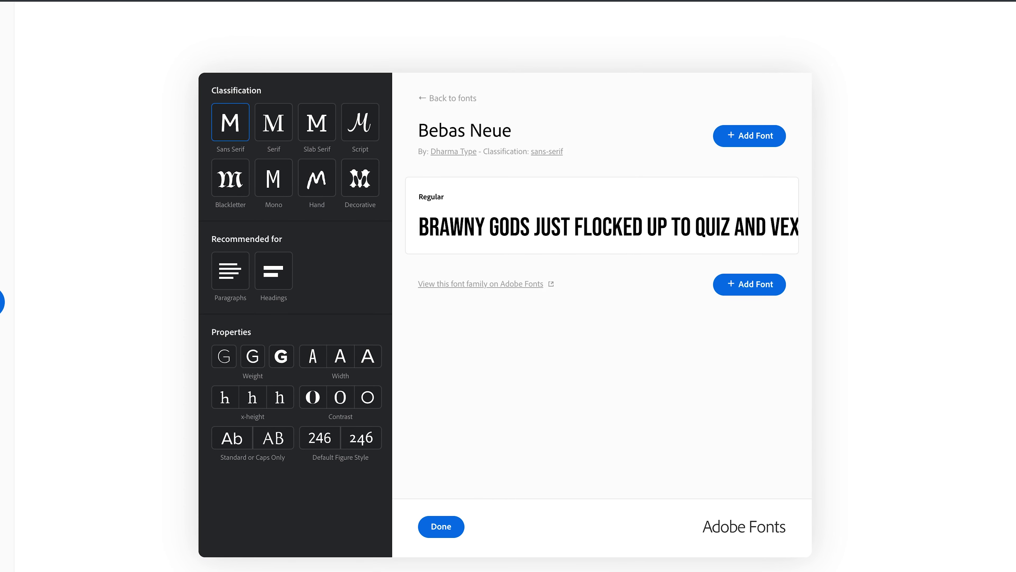
click(750, 284)
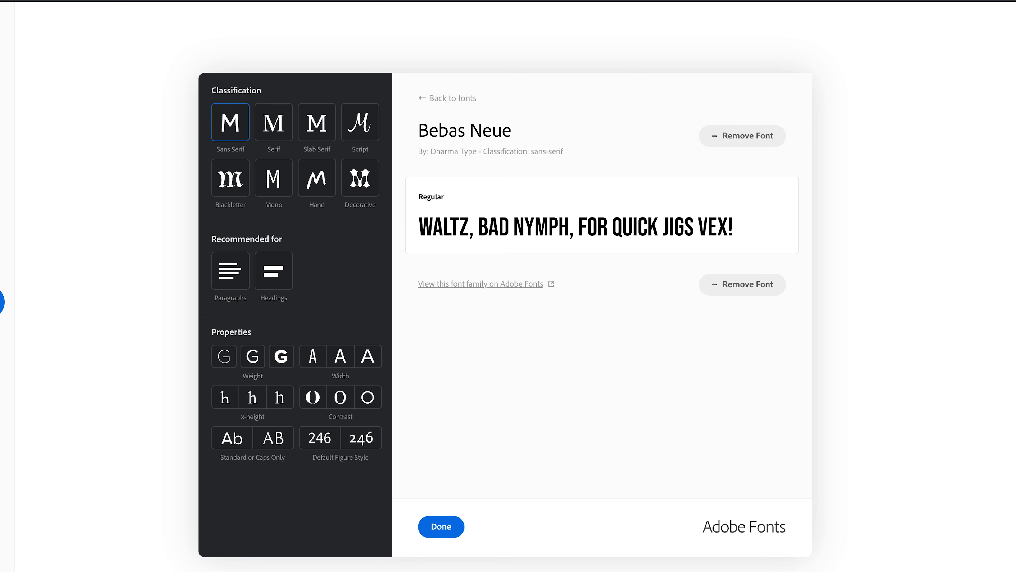
click(441, 526)
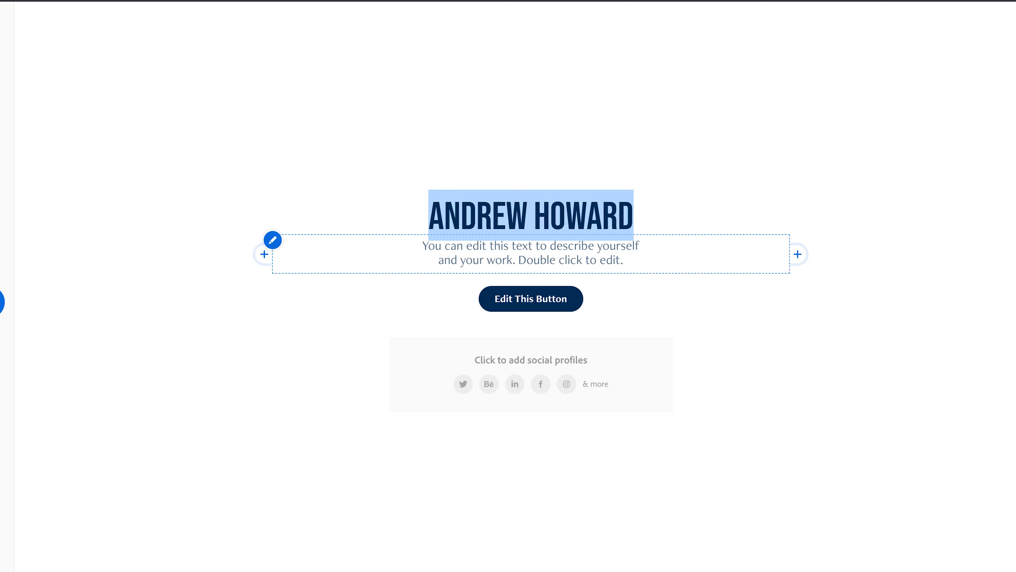
Delete the placeholder description and add a text block under the name heading reading "Youtuber // Content Creator".
triple_click(472, 260)
key(BackSpace)
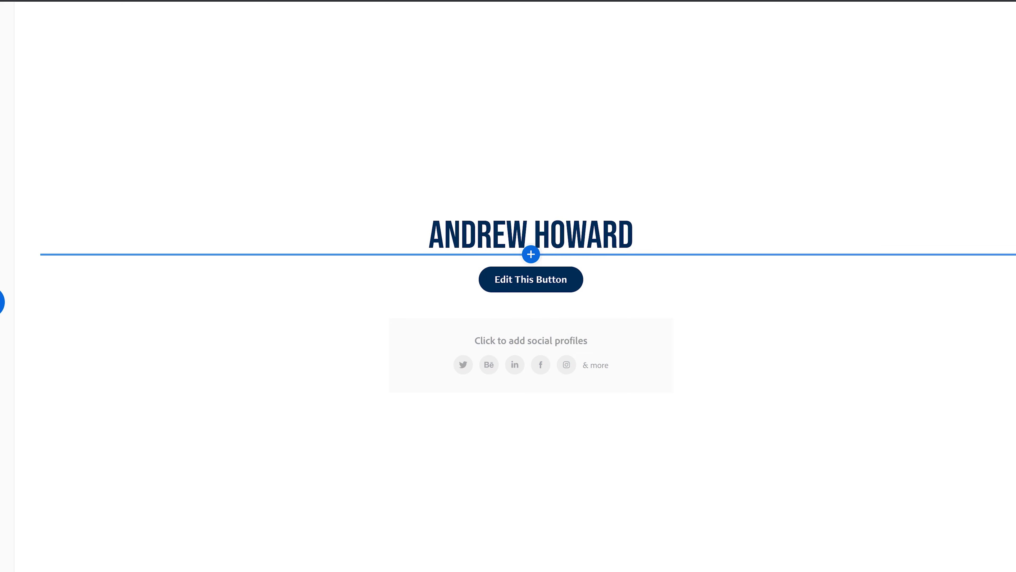
click(531, 254)
click(531, 261)
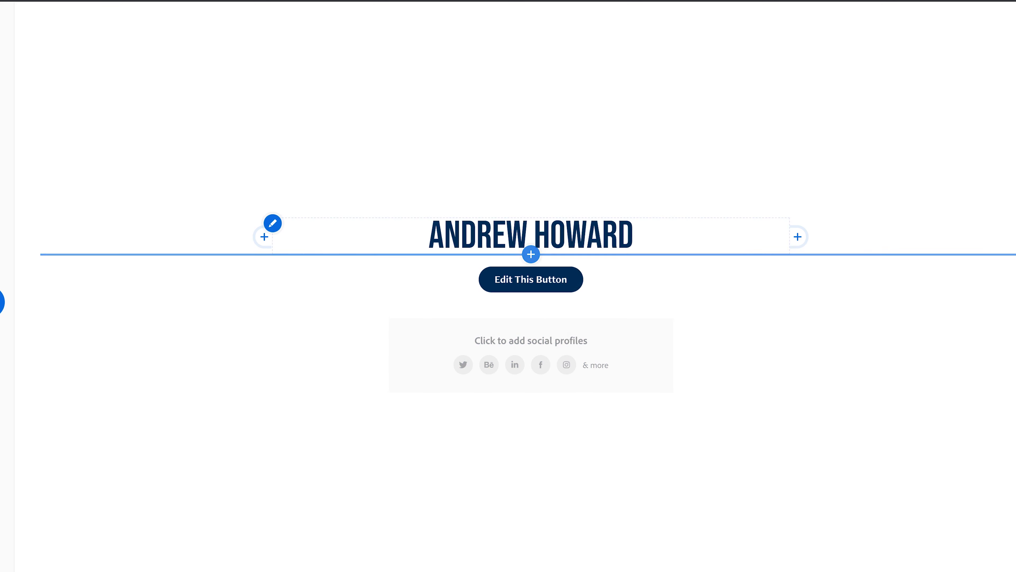
click(531, 253)
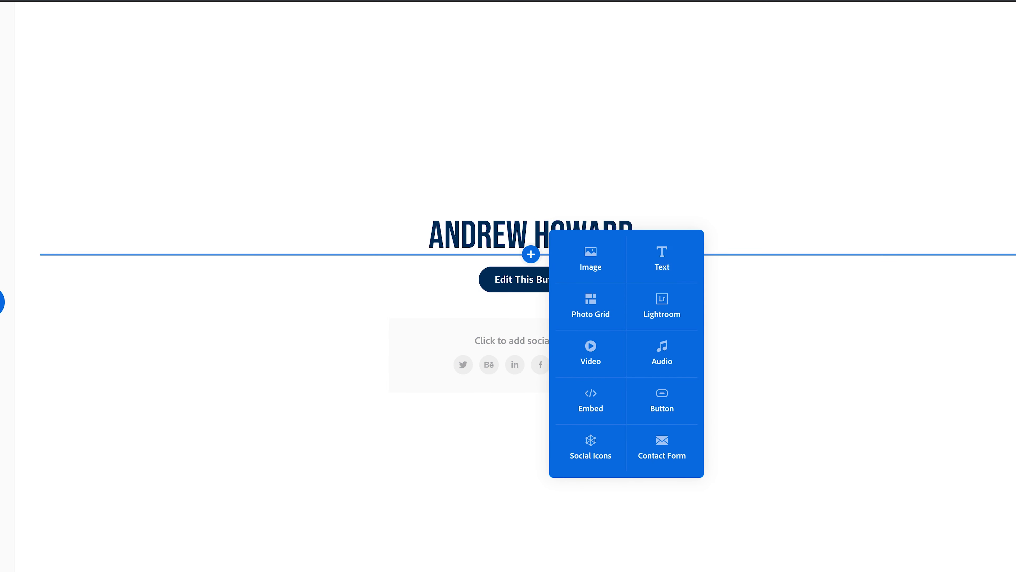
click(531, 254)
click(662, 258)
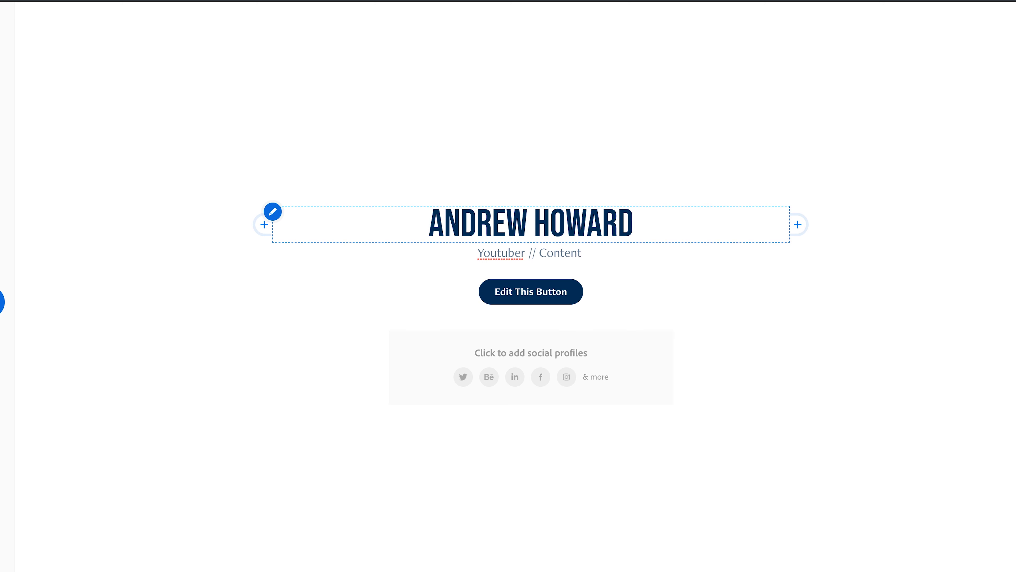
text(reator)
Format the subtitle under the name in Bebas Neue Regular and colour it black.
key(ctrl+a)
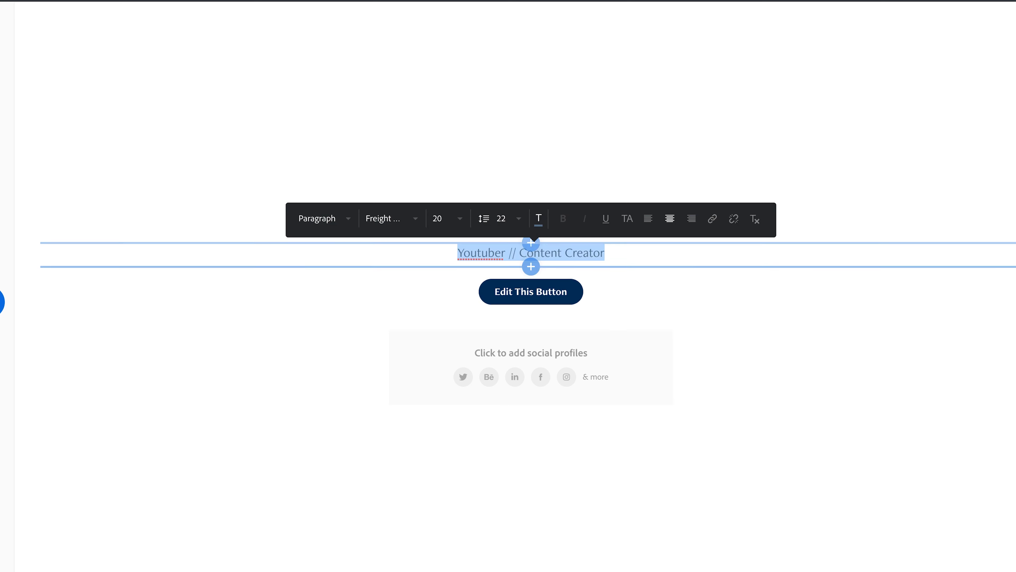
click(393, 218)
scroll(436, 292, down, 1)
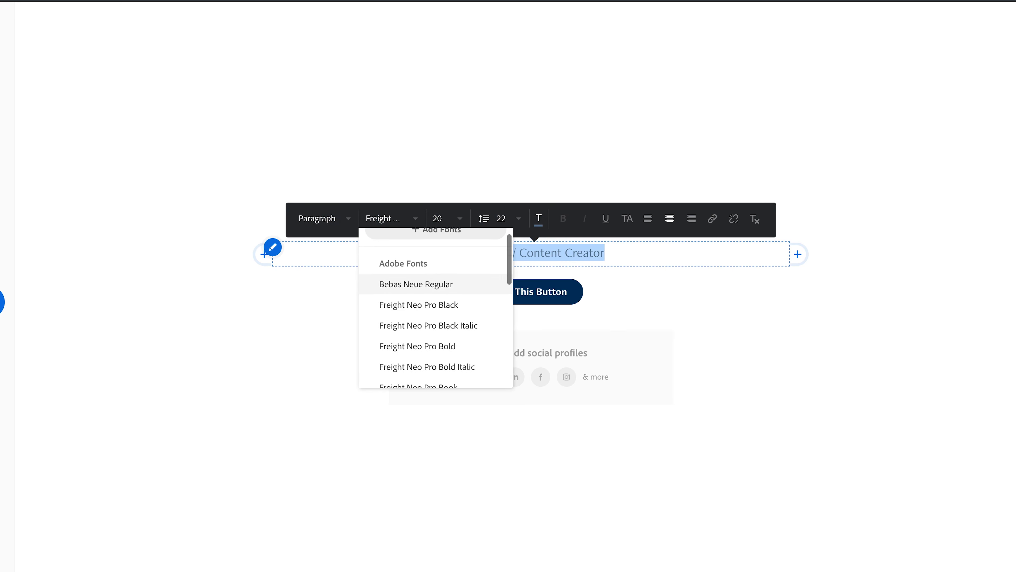
click(416, 283)
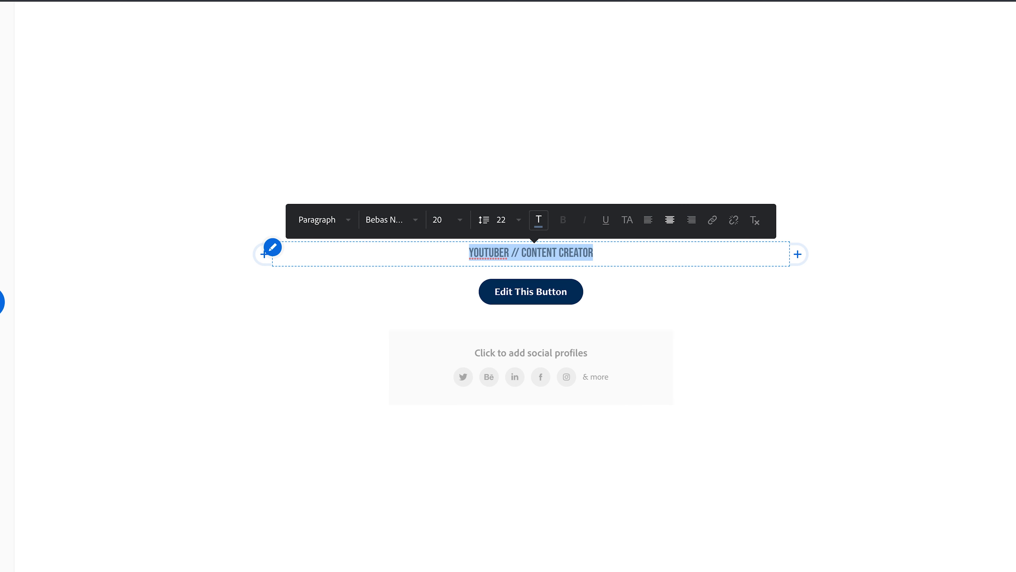
click(539, 220)
click(463, 420)
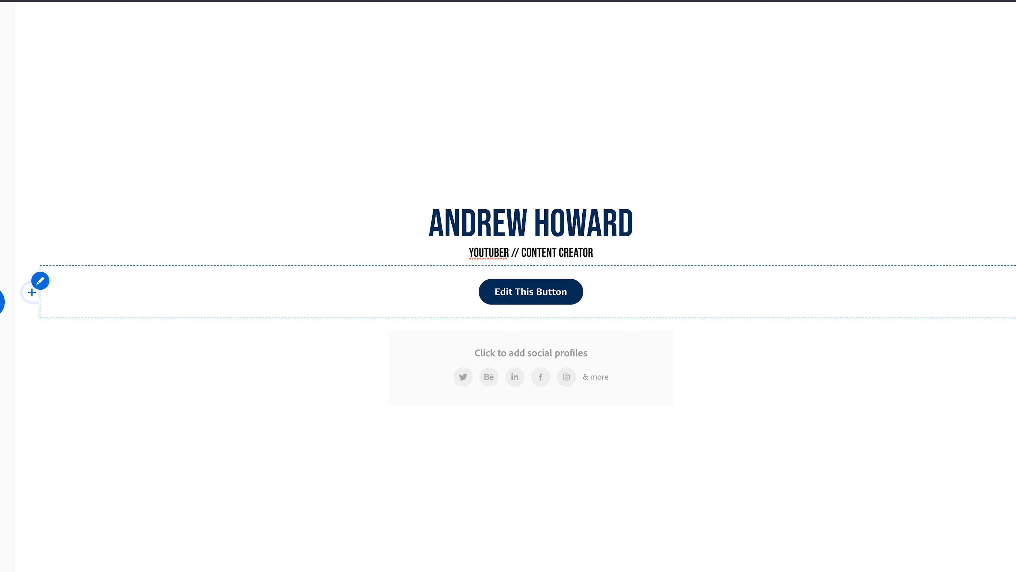
Delete the placeholder button and the social icons block from the page.
click(40, 280)
click(56, 441)
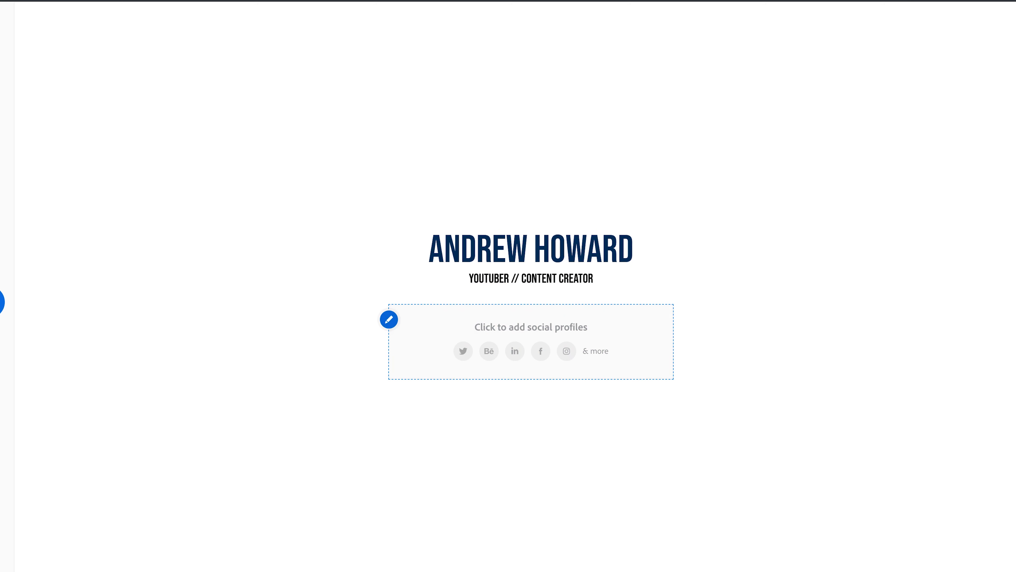
click(389, 319)
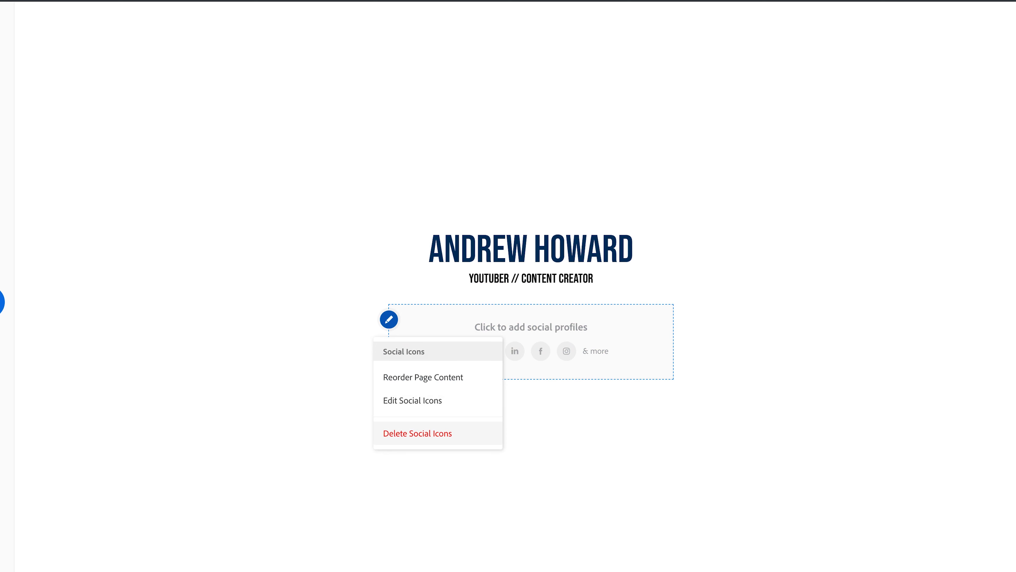
mouse_move(389, 320)
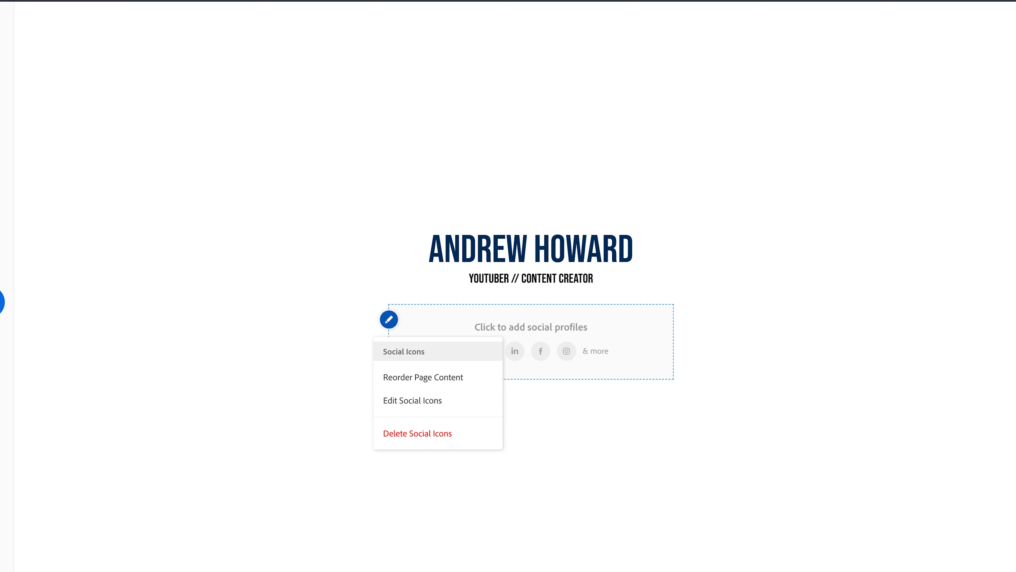
key(Escape)
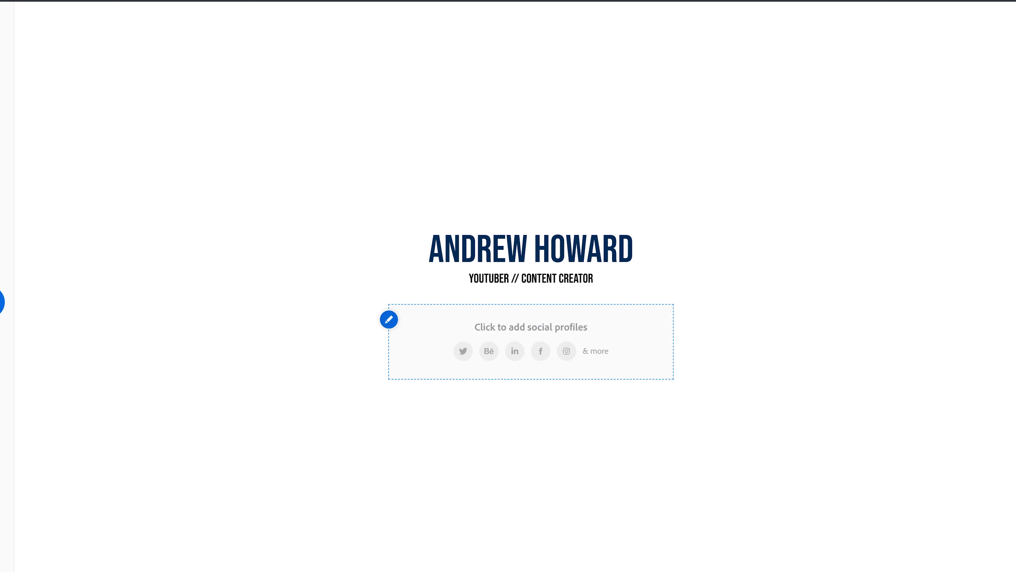
click(388, 319)
click(417, 433)
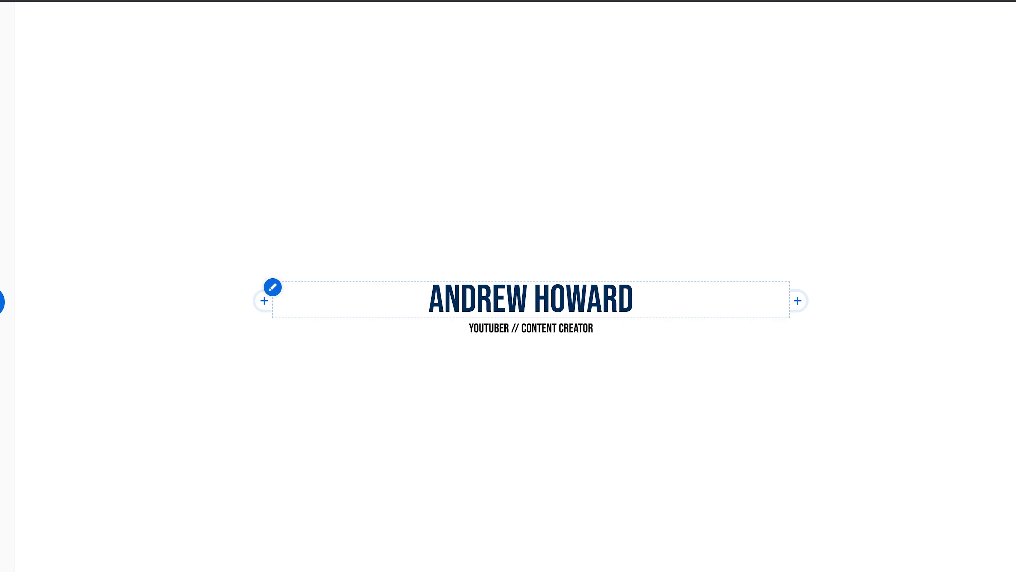
Add a text block below the subtitle with a short bio beginning "Photographer and Filmmaker residing in Delaware." and correct its misspelled last word.
click(531, 341)
key(Escape)
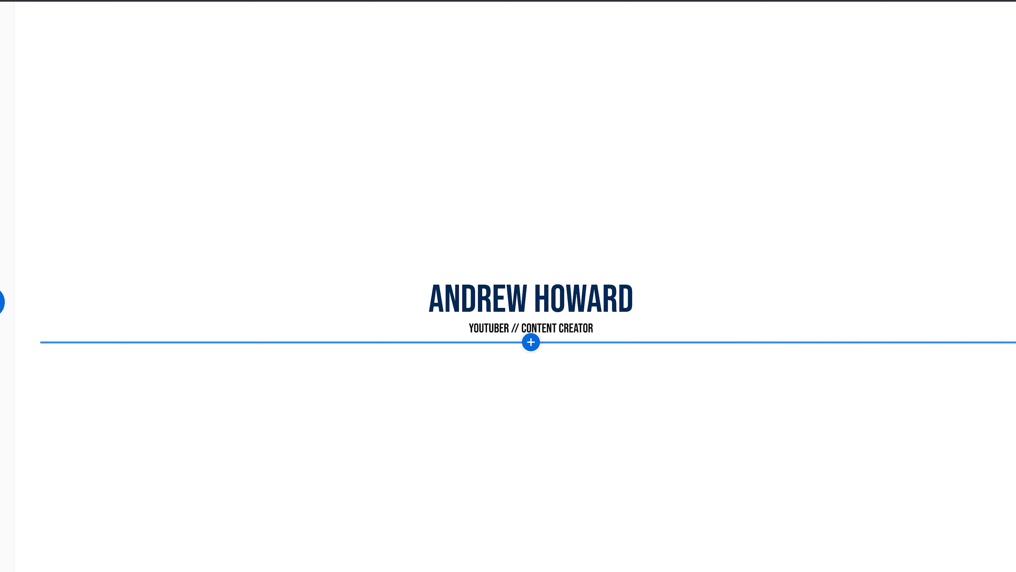
click(531, 341)
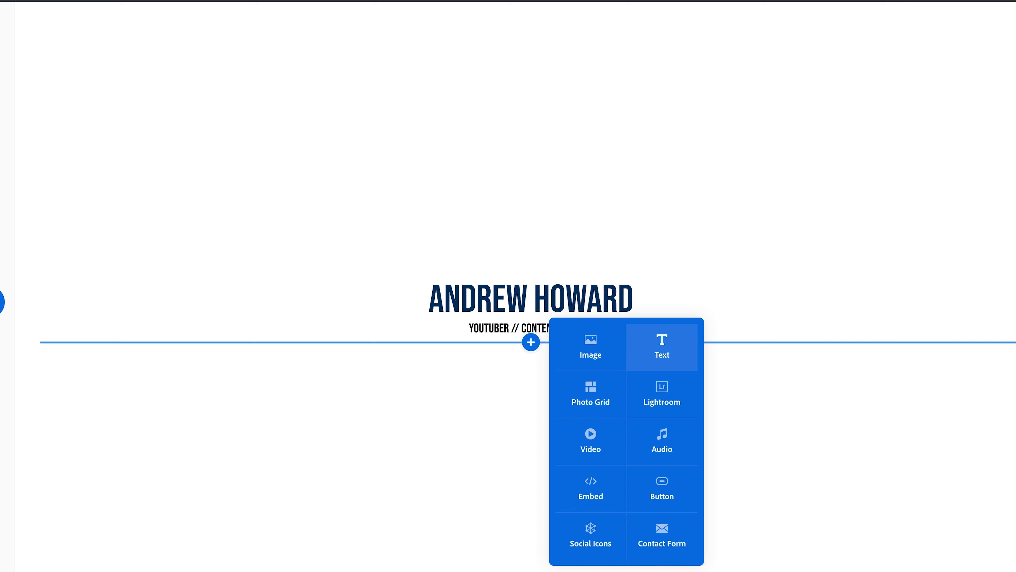
click(662, 347)
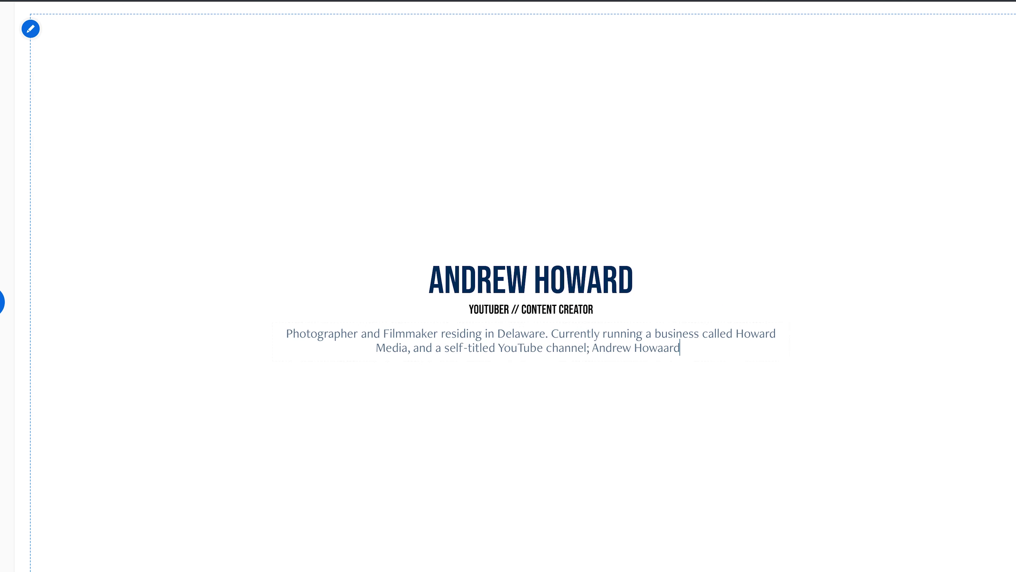
key(BackSpace)
key(BackSpace)
key(BackSpace)
text(rd)
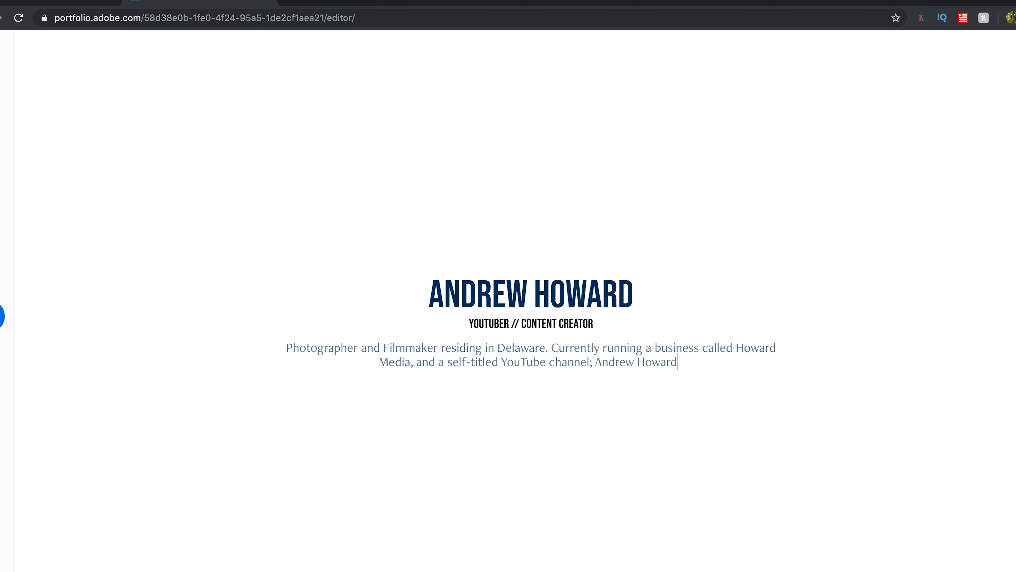
Change the font of the whole bio paragraph to Bebas Neue.
key(ctrl+a)
click(540, 277)
drag(483, 253, 440, 315)
click(463, 420)
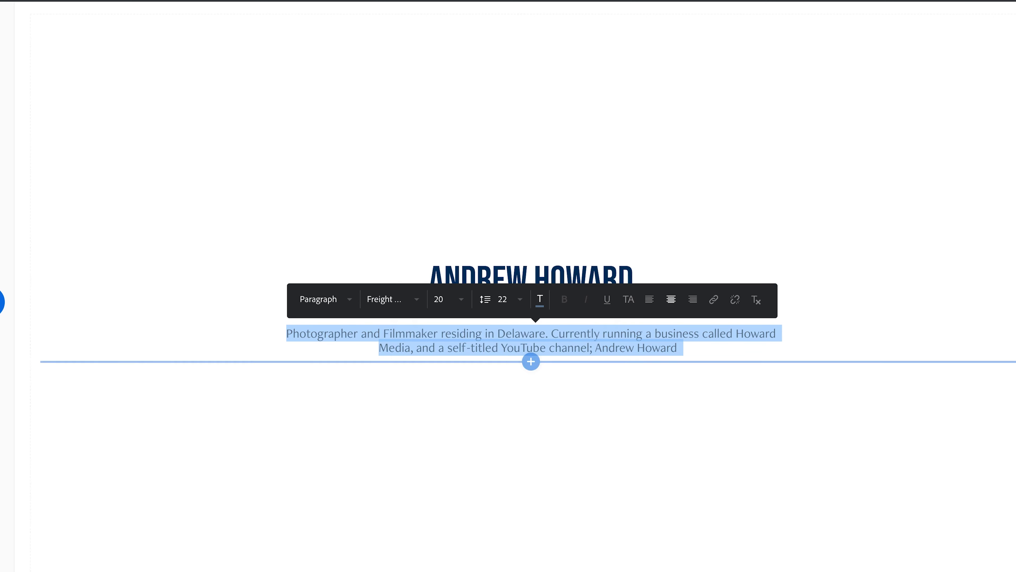
click(390, 299)
click(401, 379)
key(Escape)
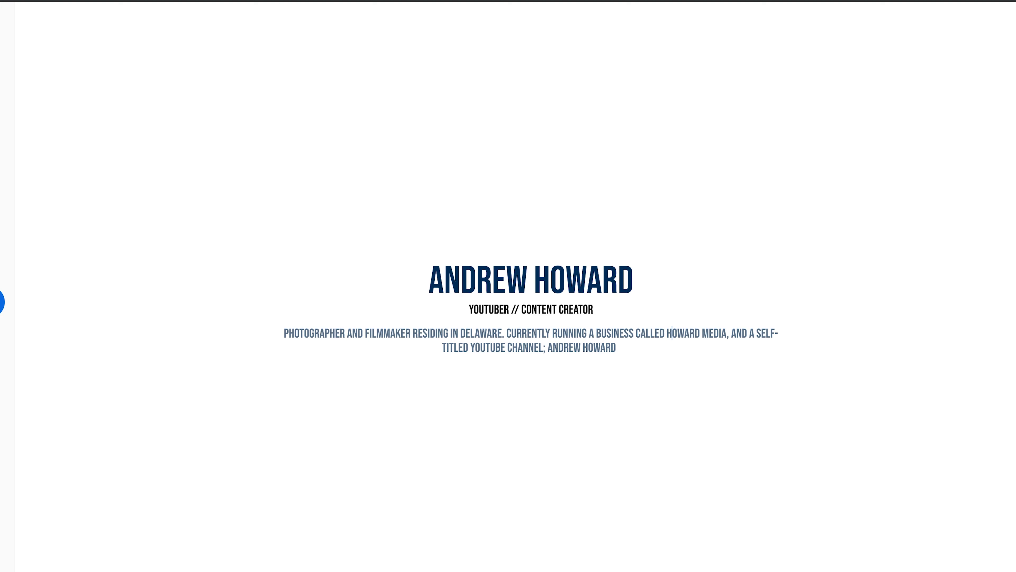
Enlarge the name heading and set the subtitle's font size to 50.
triple_click(531, 274)
click(530, 306)
drag(593, 312, 468, 311)
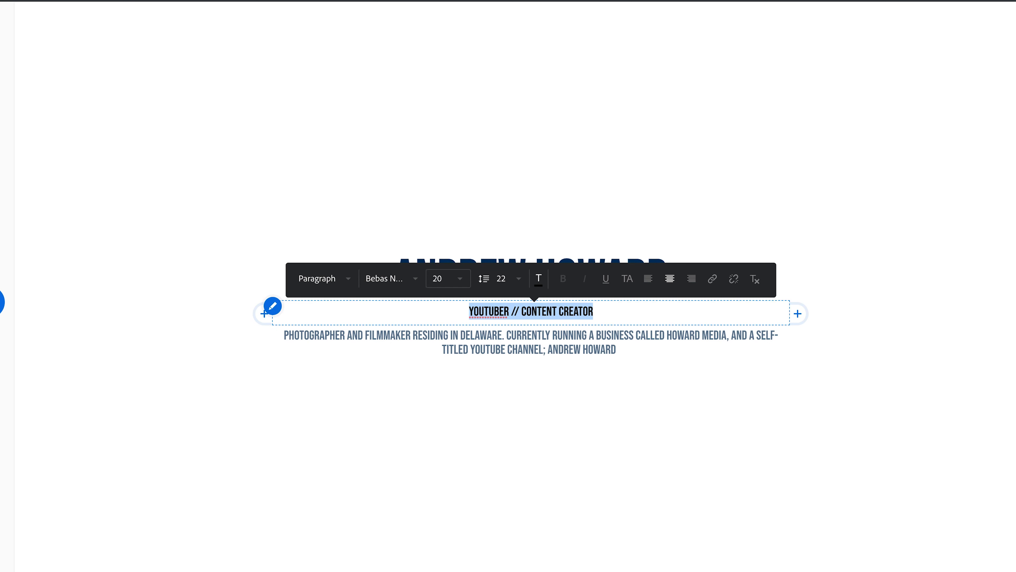
click(447, 278)
scroll(451, 332, down, 10)
scroll(451, 360, down, 5)
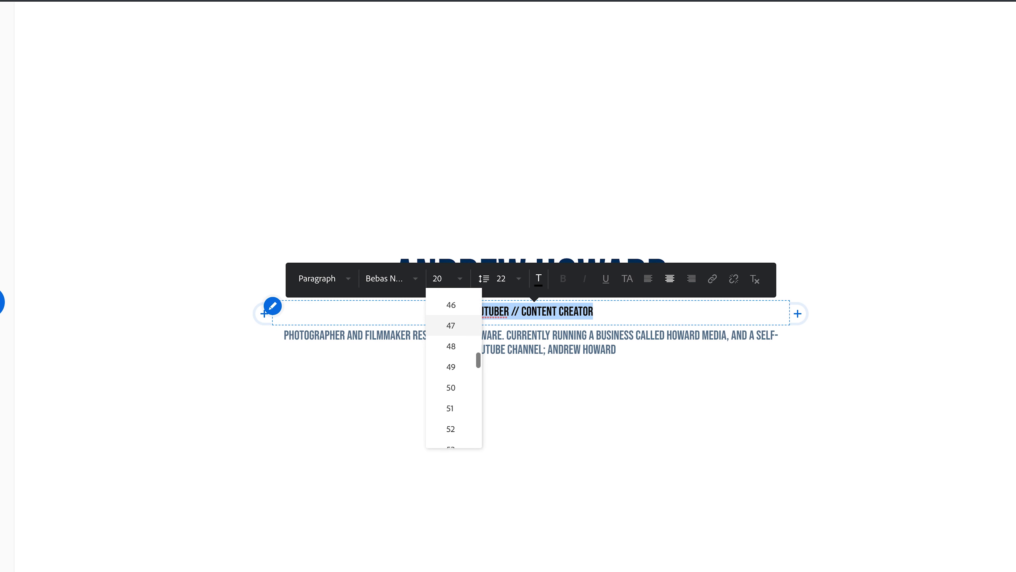
click(451, 386)
key(Escape)
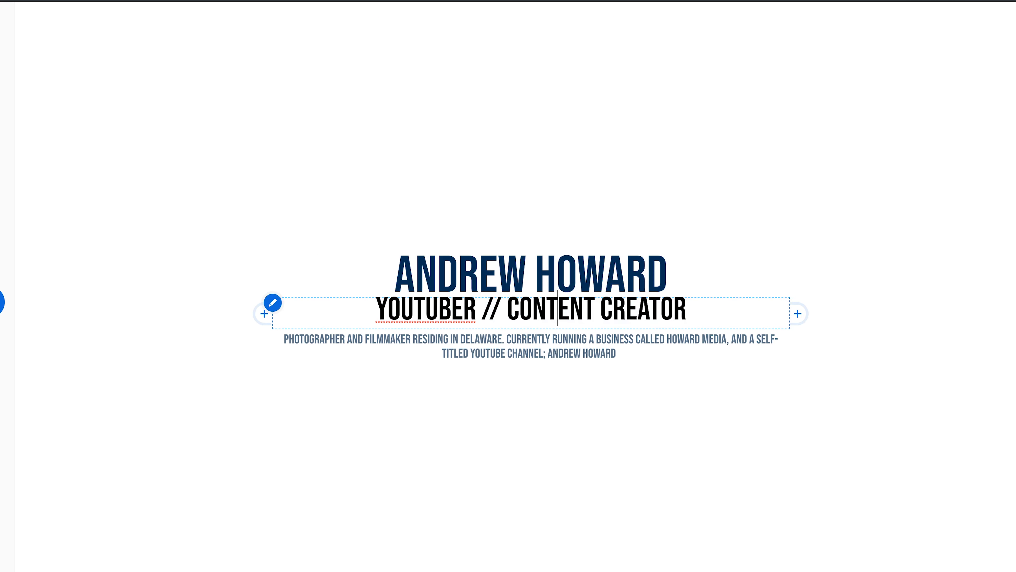
Set the font size of the bio paragraph to 30.
triple_click(531, 346)
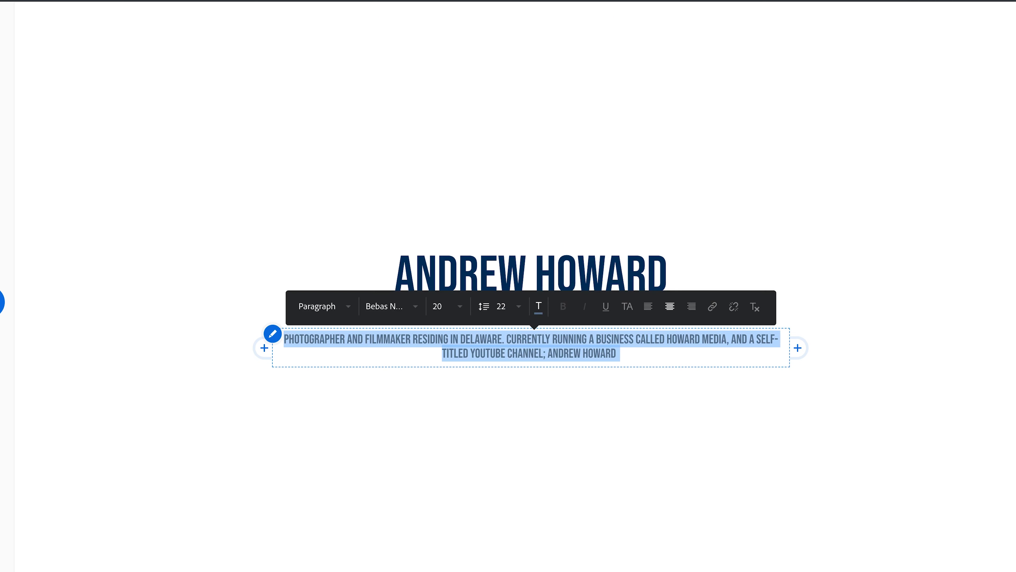
click(448, 305)
scroll(450, 370, down, 5)
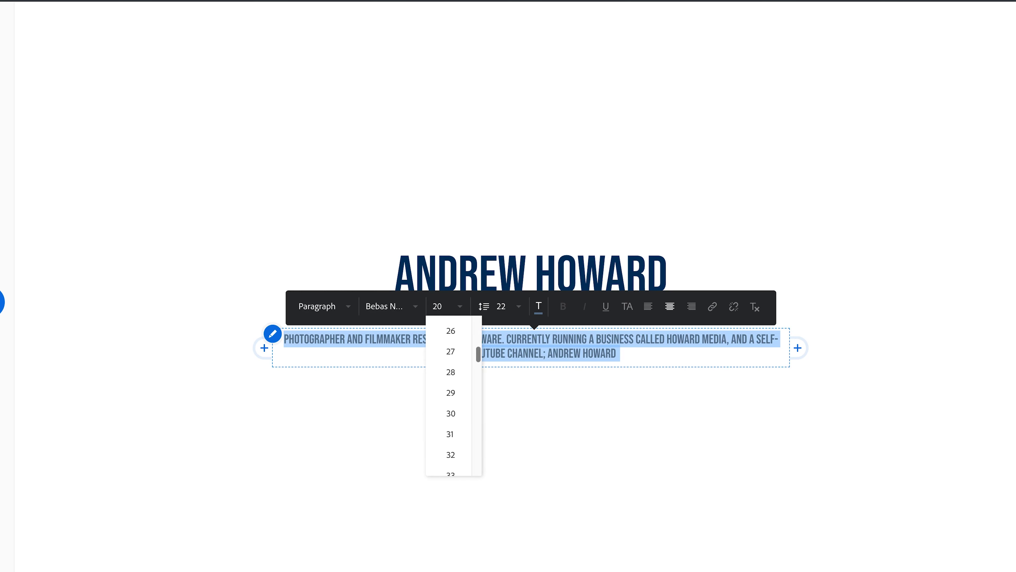
click(450, 412)
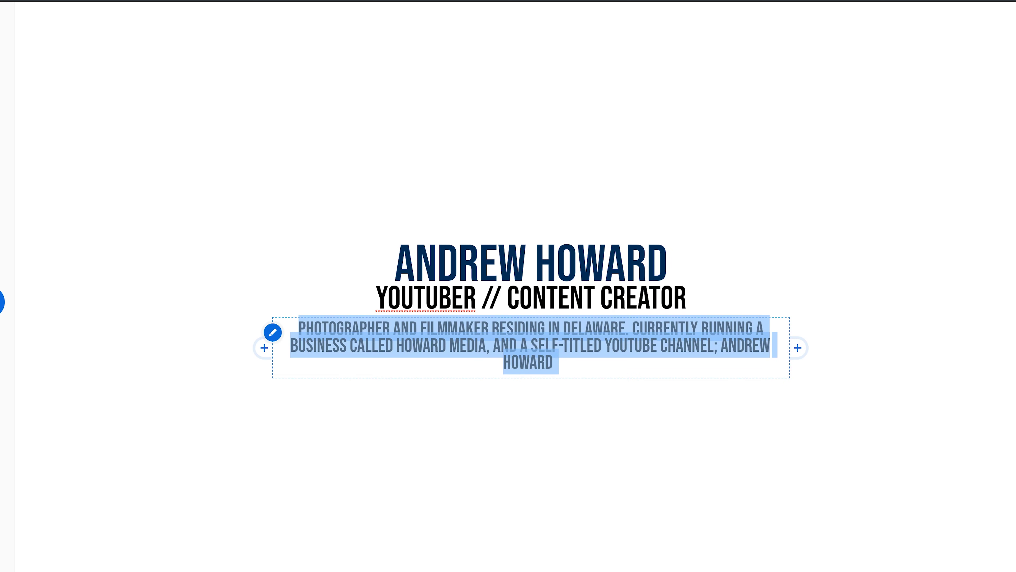
Reduce the font size of the bio paragraph to 25 and leave text editing.
click(449, 292)
scroll(450, 360, up, 2)
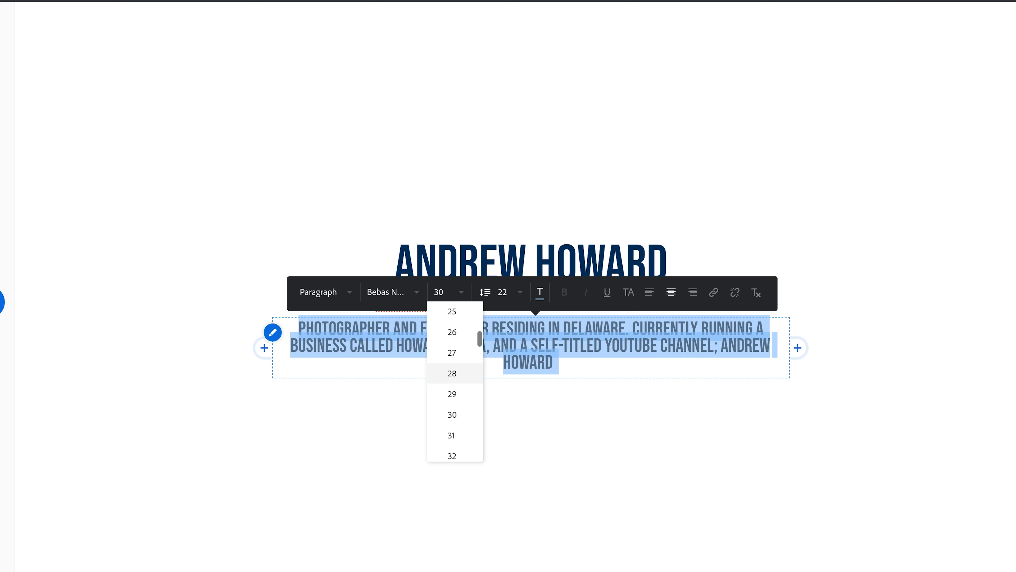
click(449, 329)
triple_click(531, 305)
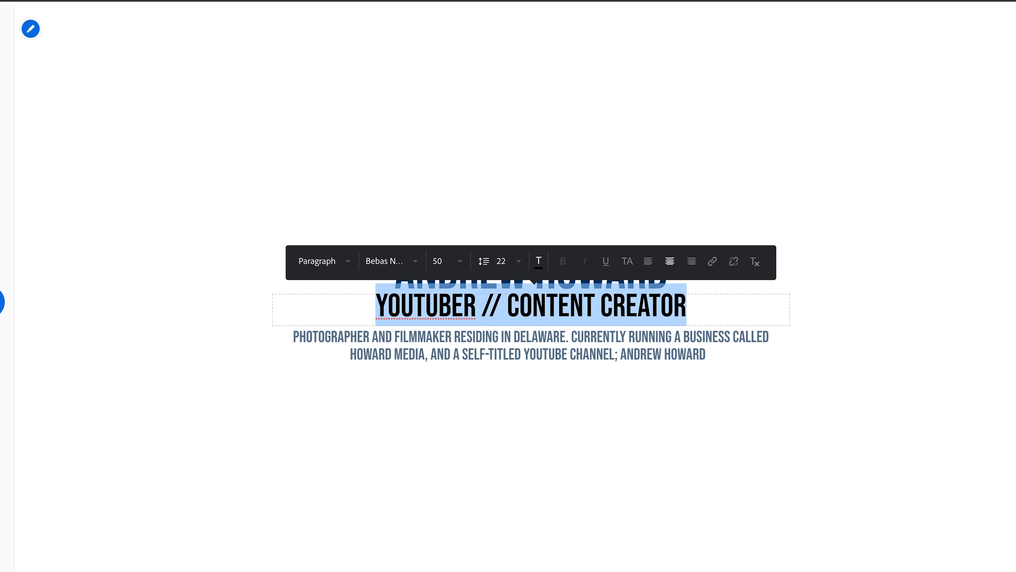
key(Escape)
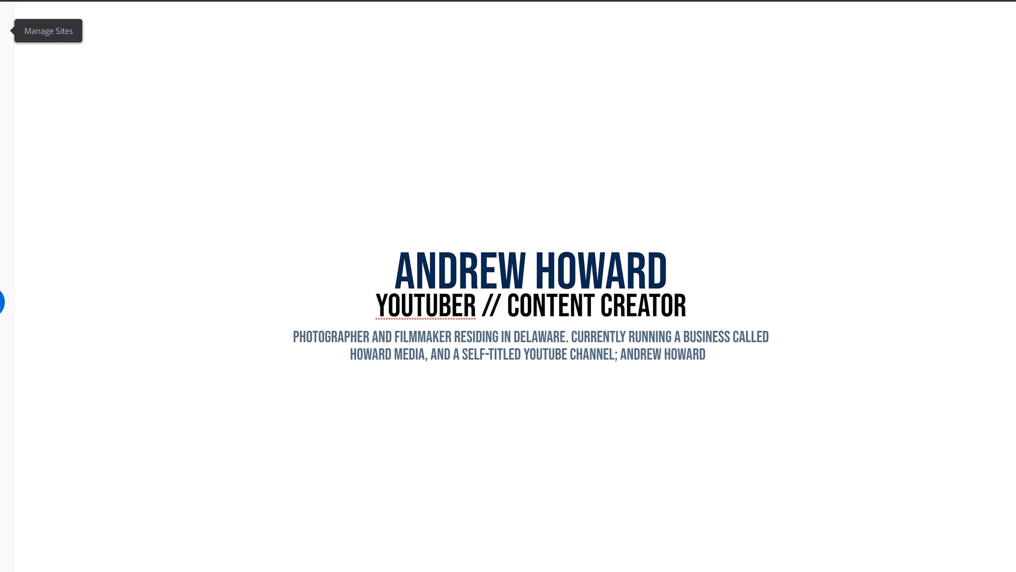
Set the forest photo of the man with a backpack as the page background image and apply it.
click(30, 28)
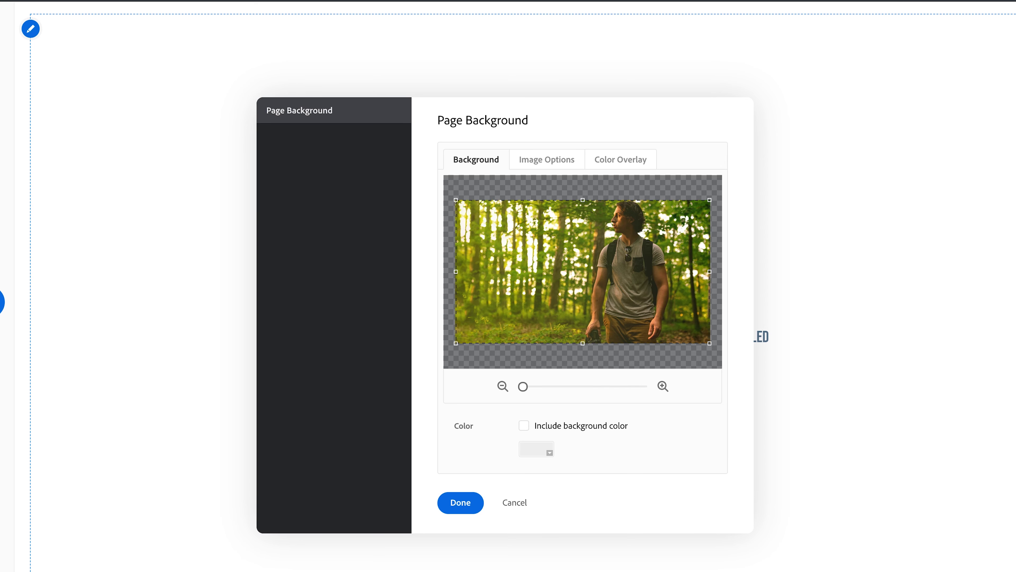
click(460, 502)
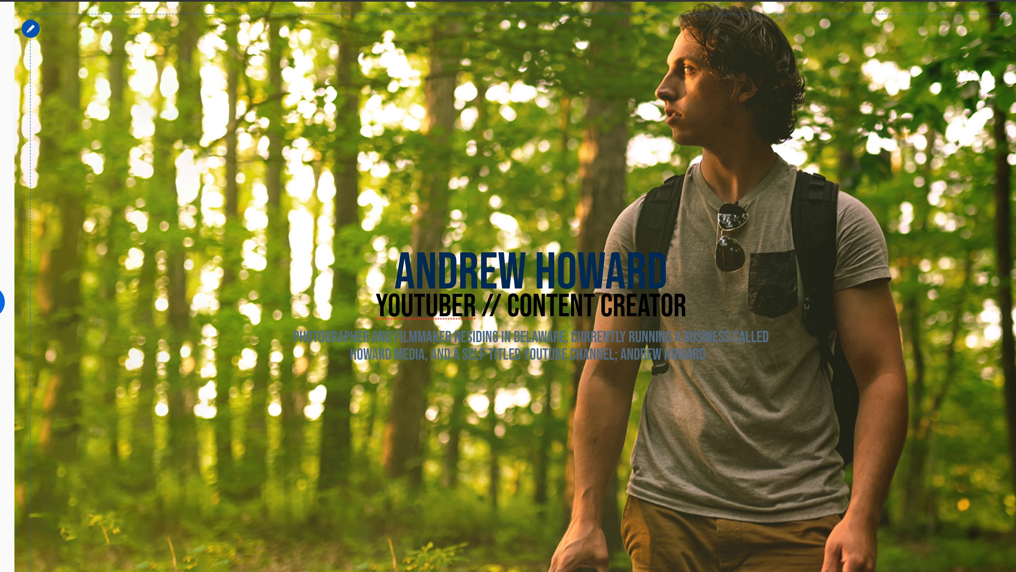
Include a color overlay on the page background and choose black as its color.
click(30, 29)
click(620, 159)
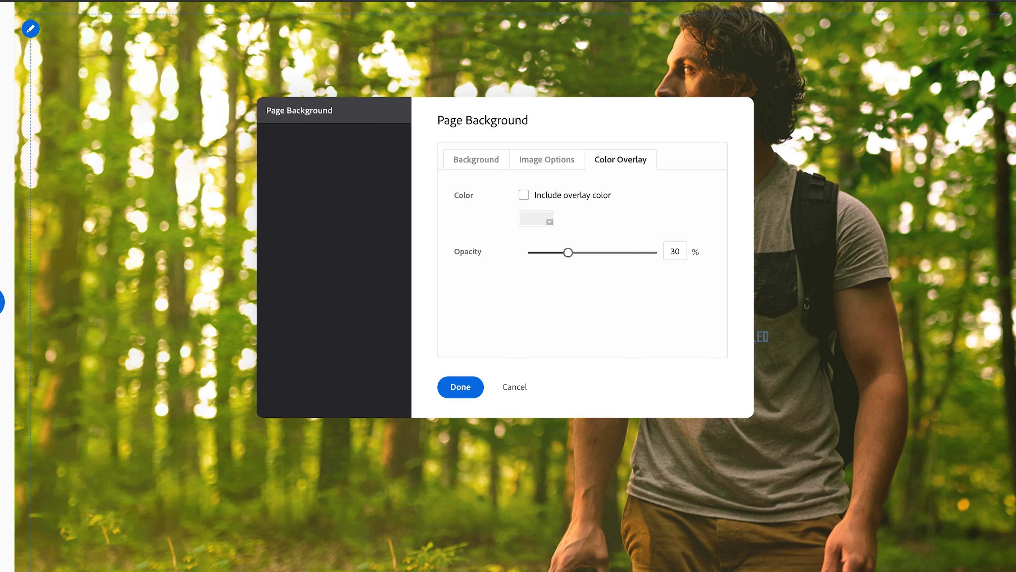
click(524, 195)
click(536, 218)
click(463, 420)
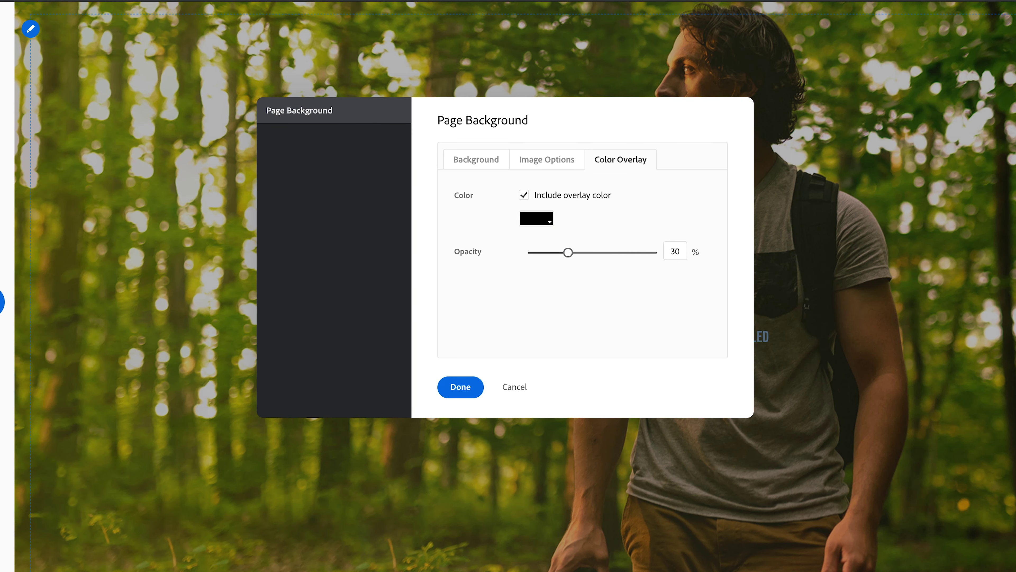